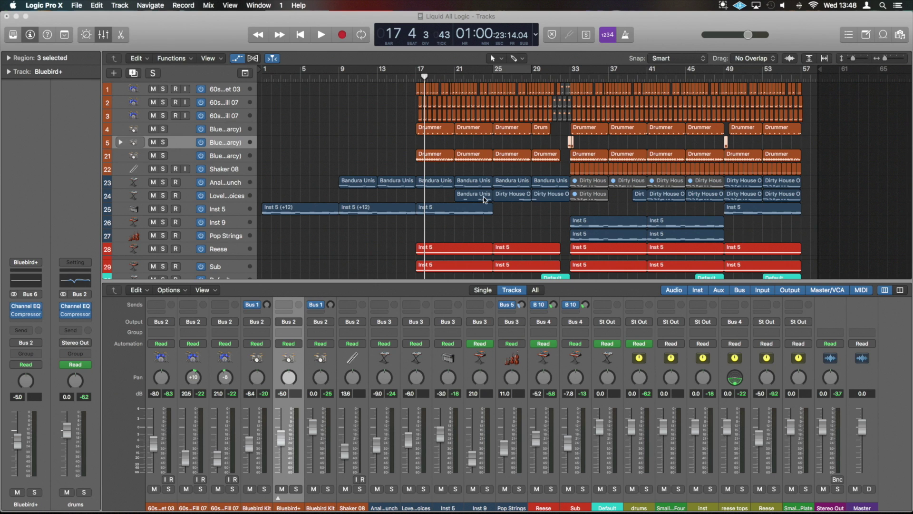
Inspect the Bluebird Kit and Bluebird+ (Darcy) drum tracks, briefly expanding the Bluebird+ stack.
{"action": "left_click", "coordinate": [240, 132]}
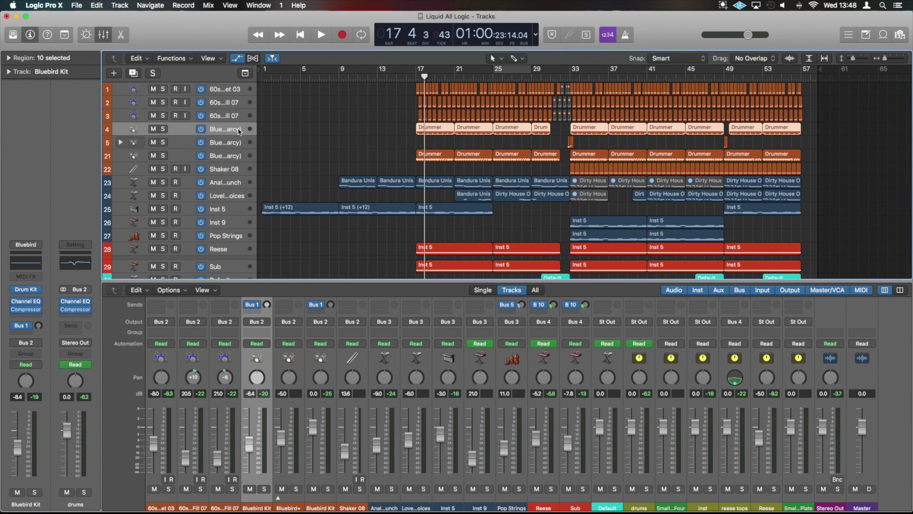
{"action": "key", "text": "super+Down"}
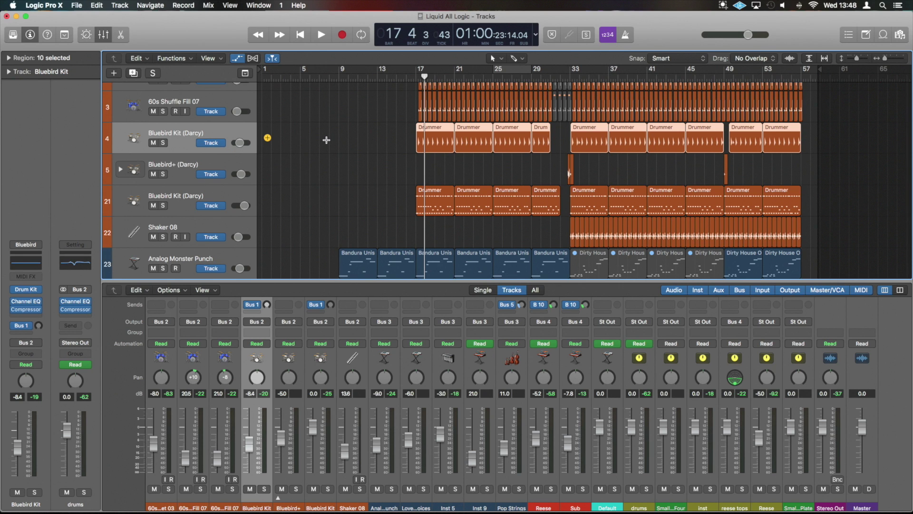
{"action": "left_click", "coordinate": [227, 164]}
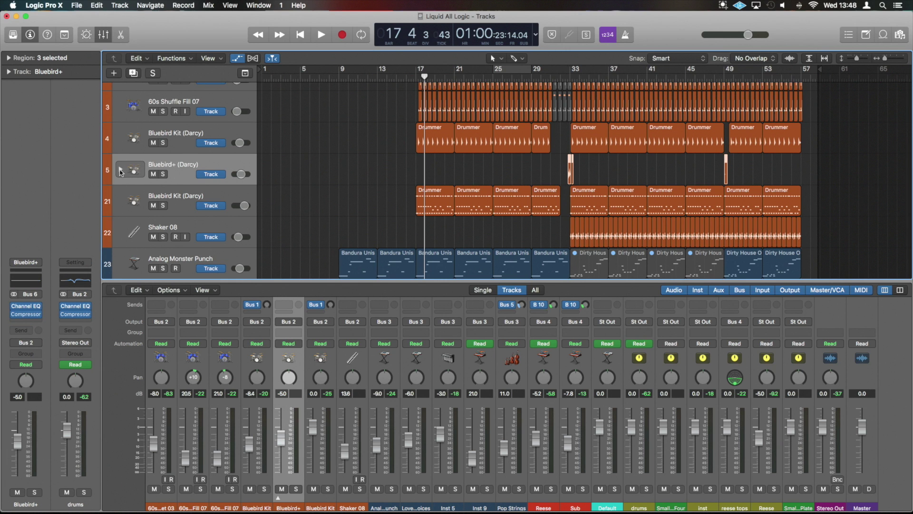
{"action": "left_click", "coordinate": [120, 172]}
{"action": "scroll", "coordinate": [318, 177], "scroll_direction": "down", "scroll_amount": 4}
{"action": "scroll", "coordinate": [192, 134], "scroll_direction": "up", "scroll_amount": 2}
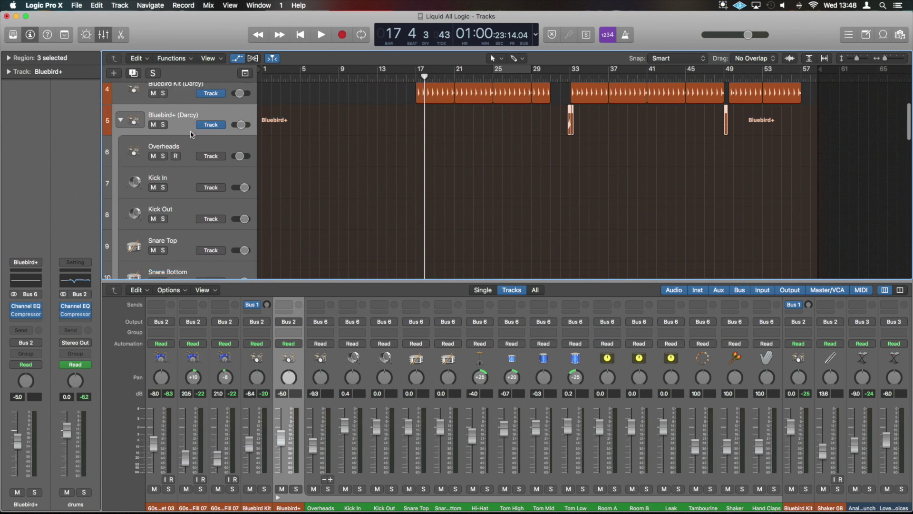
{"action": "scroll", "coordinate": [191, 134], "scroll_direction": "up", "scroll_amount": 1}
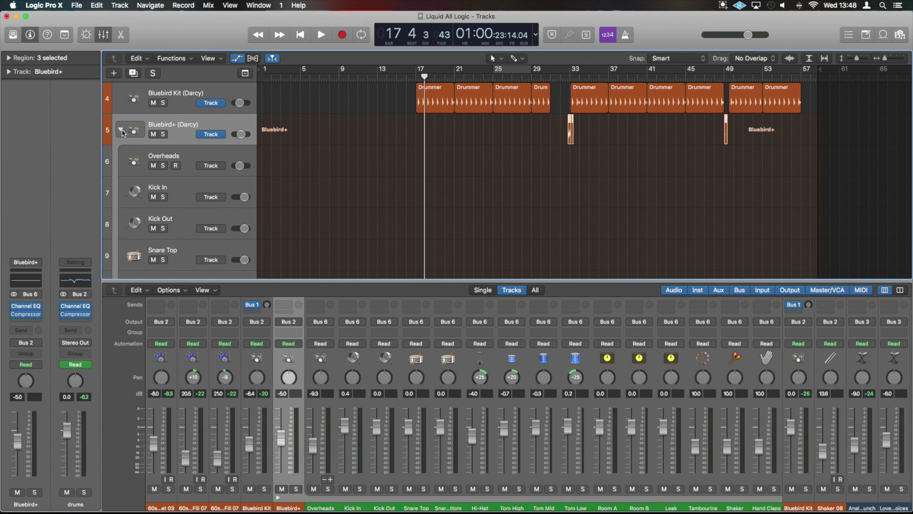
{"action": "left_click", "coordinate": [121, 131]}
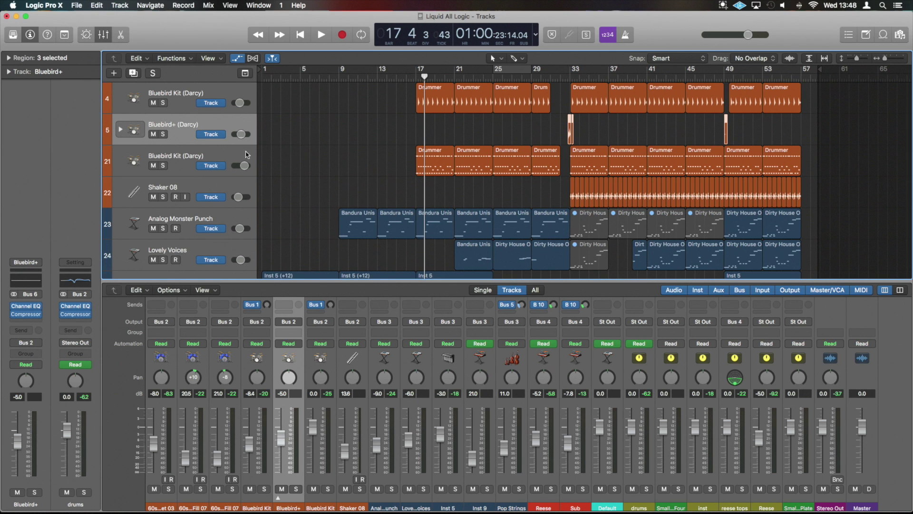
{"action": "left_click", "coordinate": [219, 155]}
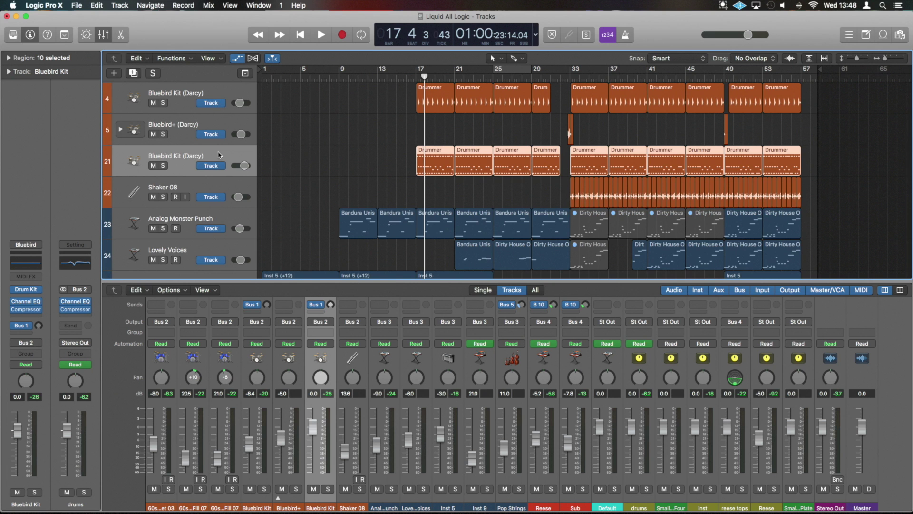
{"action": "scroll", "coordinate": [219, 155], "scroll_direction": "up", "scroll_amount": 1}
{"action": "key", "text": "super+Up"}
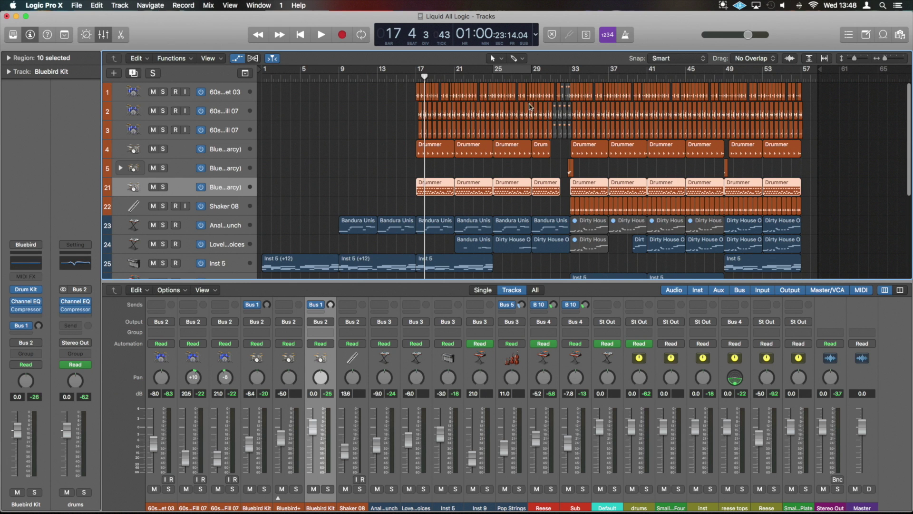
Select the four Inst 5 regions on tracks 26–27 and draw a cycle starting at bar 41.
{"action": "key", "text": "super+Right"}
{"action": "key", "text": "super+Right"}
{"action": "key", "text": "super+Right"}
{"action": "key", "text": "super+Right"}
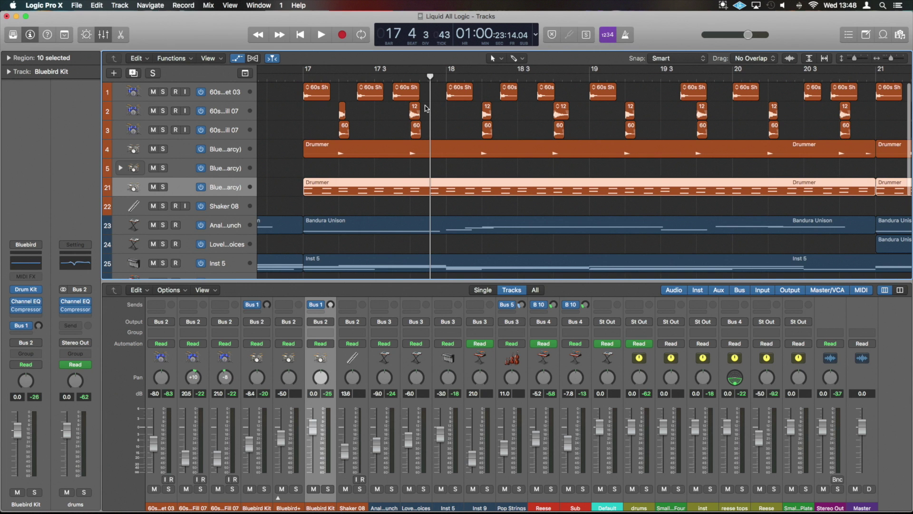
{"action": "key", "text": "super+Left"}
{"action": "key", "text": "super+Left"}
{"action": "key", "text": "super+Left"}
{"action": "key", "text": "super+Left"}
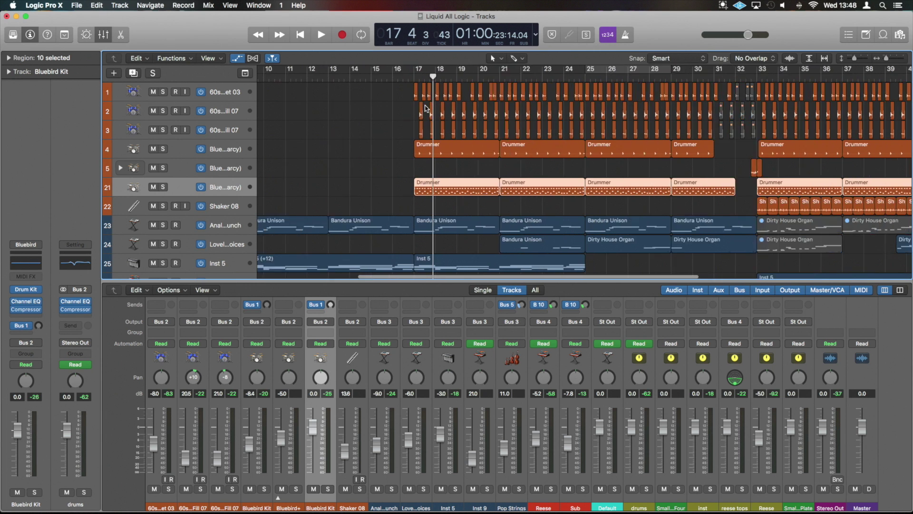
{"action": "scroll", "coordinate": [426, 108], "scroll_direction": "down", "scroll_amount": 3}
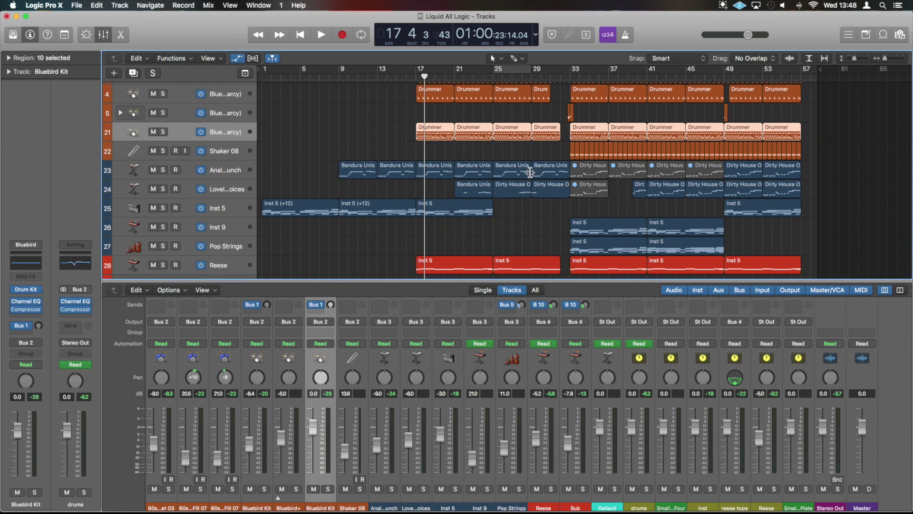
{"action": "scroll", "coordinate": [531, 171], "scroll_direction": "down", "scroll_amount": 2}
{"action": "left_click", "coordinate": [563, 185]}
{"action": "left_click_drag", "start_coordinate": [563, 184], "coordinate": [706, 211]}
{"action": "left_click_drag", "start_coordinate": [648, 75], "coordinate": [722, 78]}
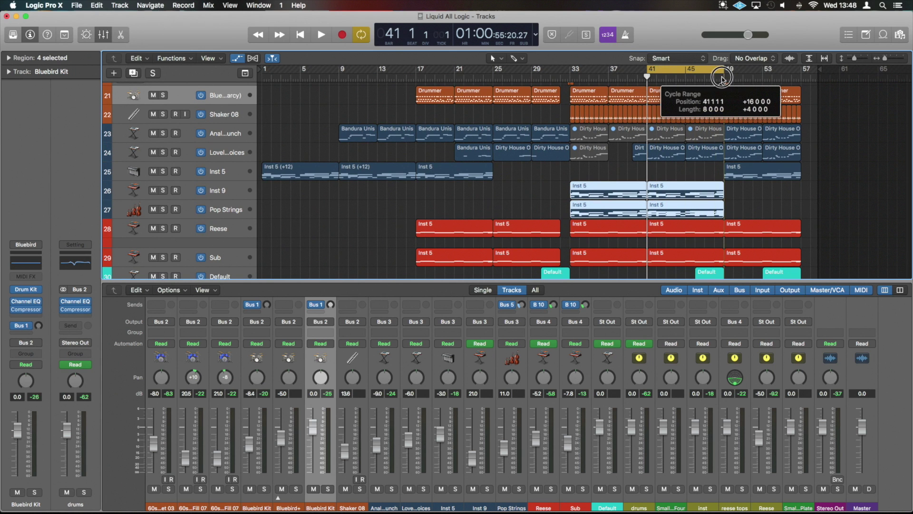
Select Pop Strings, move the cycle range to bars 37–45 and start playback.
{"action": "left_click", "coordinate": [239, 212]}
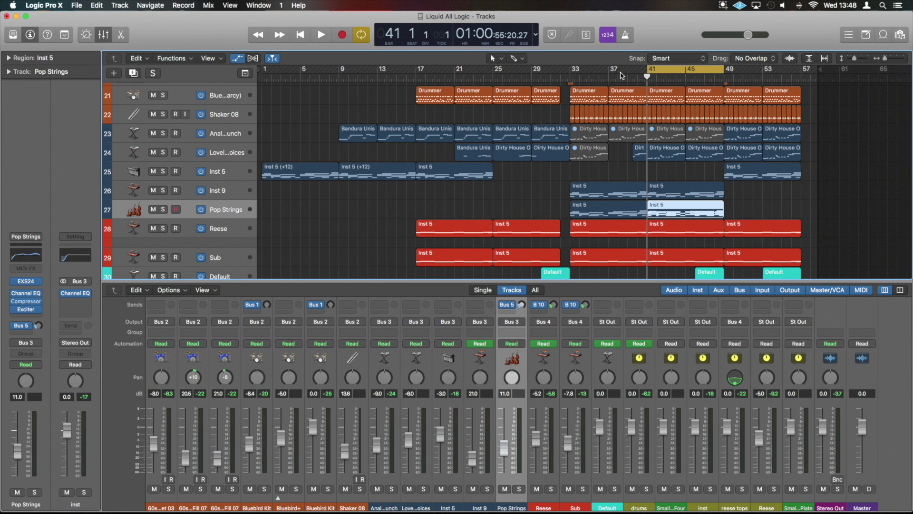
{"action": "left_click_drag", "start_coordinate": [622, 75], "coordinate": [682, 74]}
{"action": "key", "text": "space"}
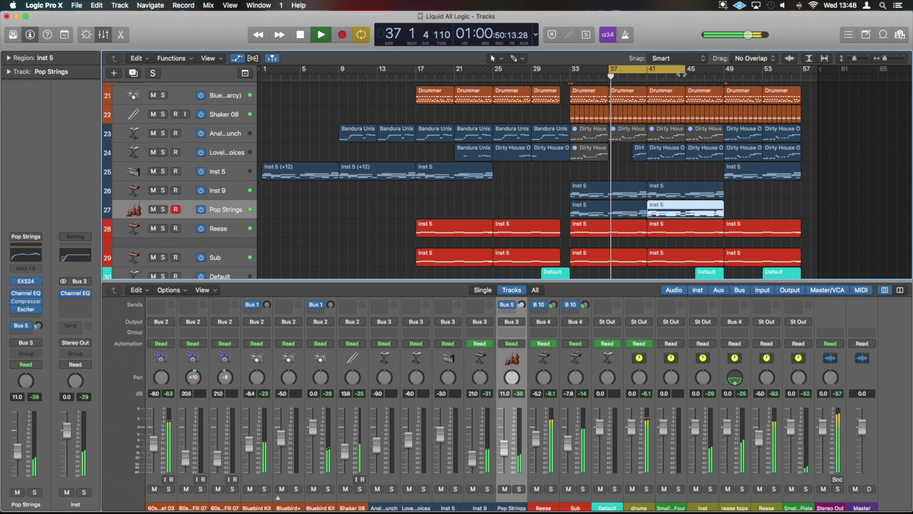
Solo Pop Strings during playback, then stop, unsolo it and resize the track rows.
{"action": "key", "text": "s"}
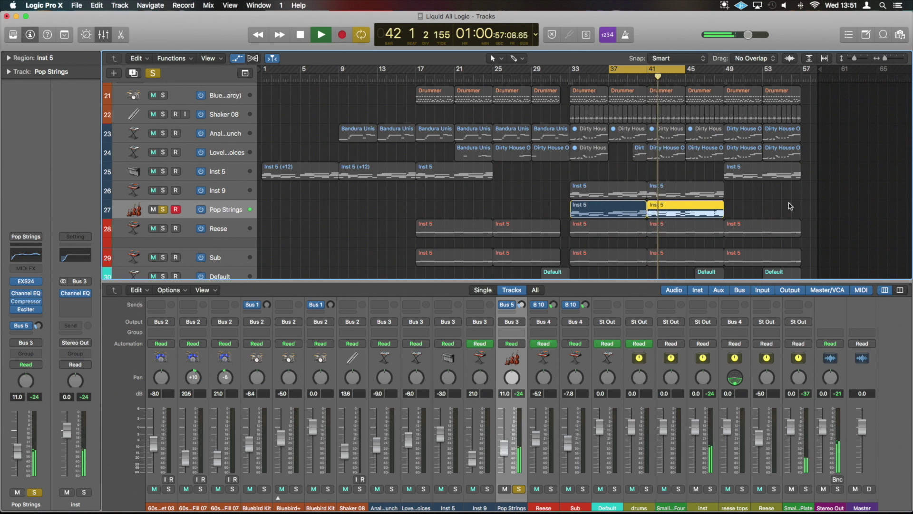
{"action": "key", "text": "space"}
{"action": "left_click", "coordinate": [162, 209]}
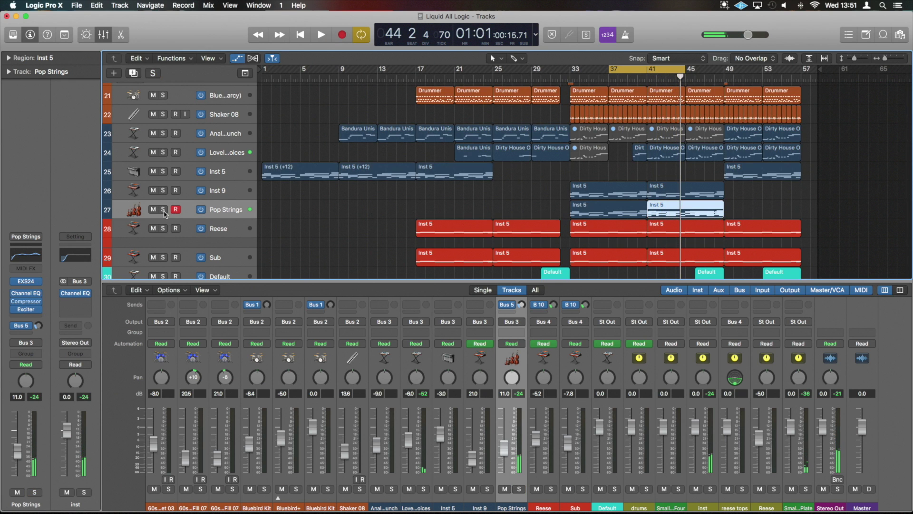
{"action": "left_click", "coordinate": [525, 172], "text": "ctrl+alt"}
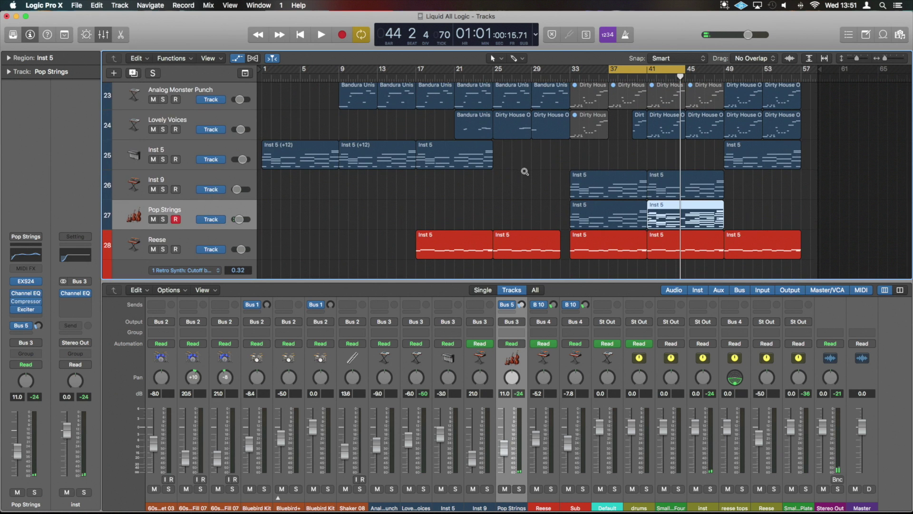
{"action": "left_click", "coordinate": [525, 172], "text": "ctrl+alt"}
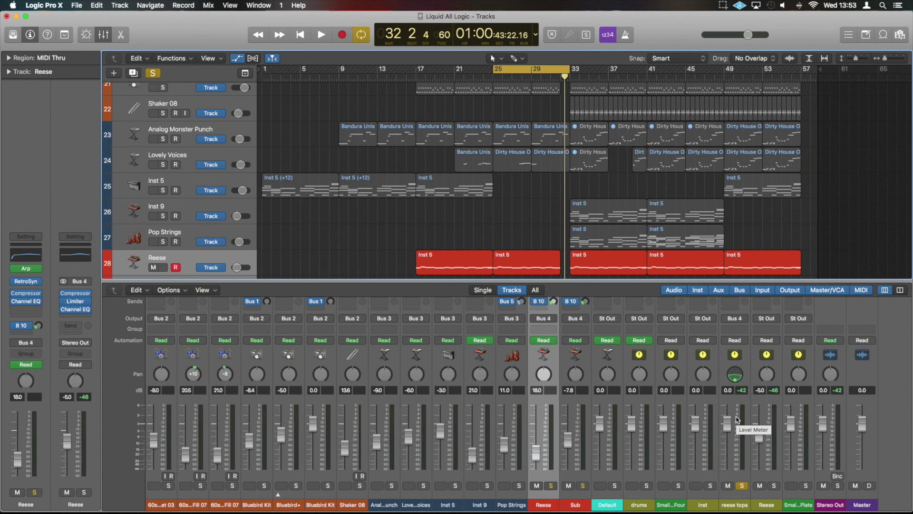
Play and stop the loop, unsolo the reese tops channel and switch cycle mode off.
{"action": "key", "text": "space"}
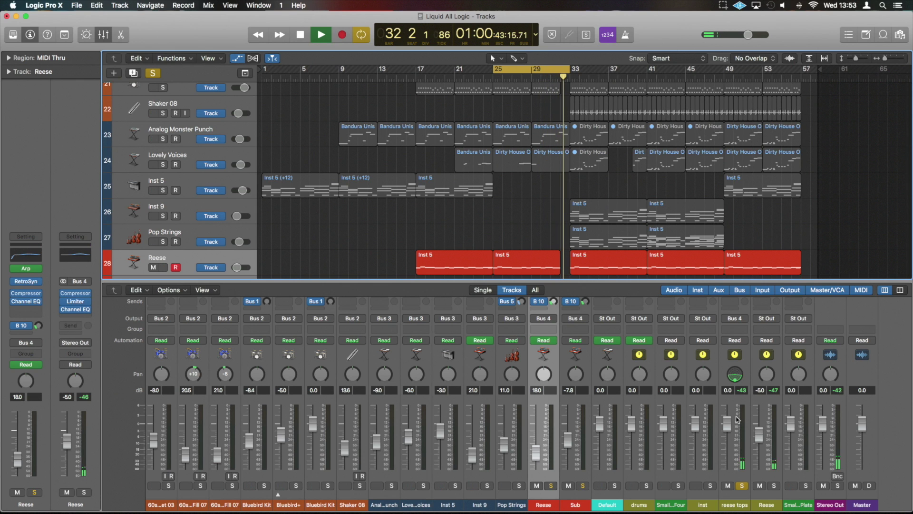
{"action": "key", "text": "space"}
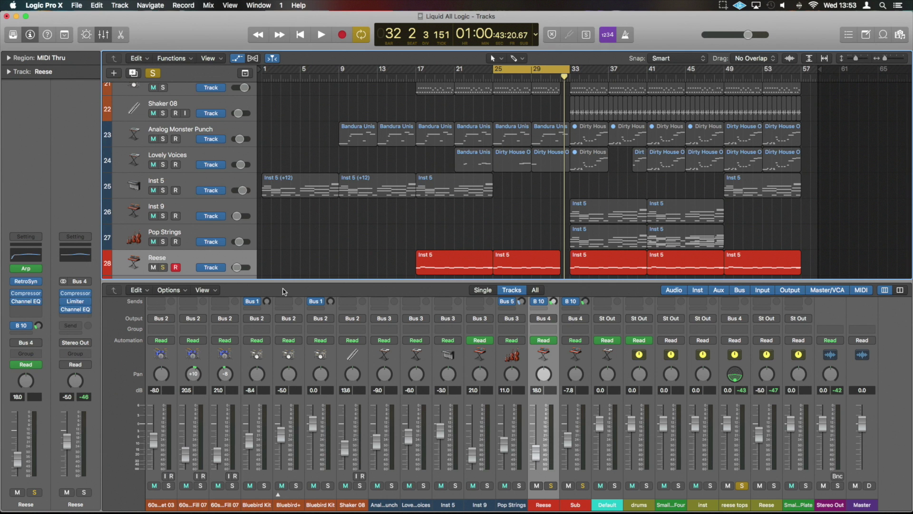
{"action": "left_click", "coordinate": [742, 486]}
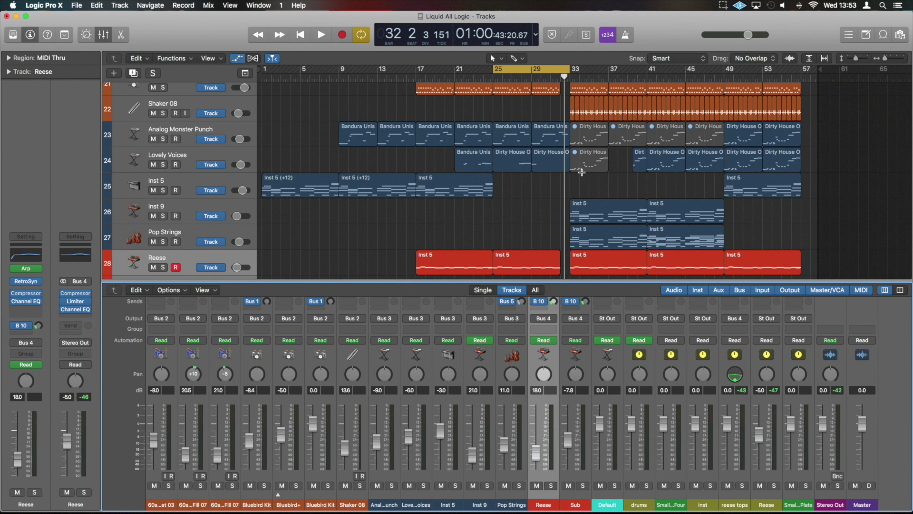
{"action": "key", "text": "z"}
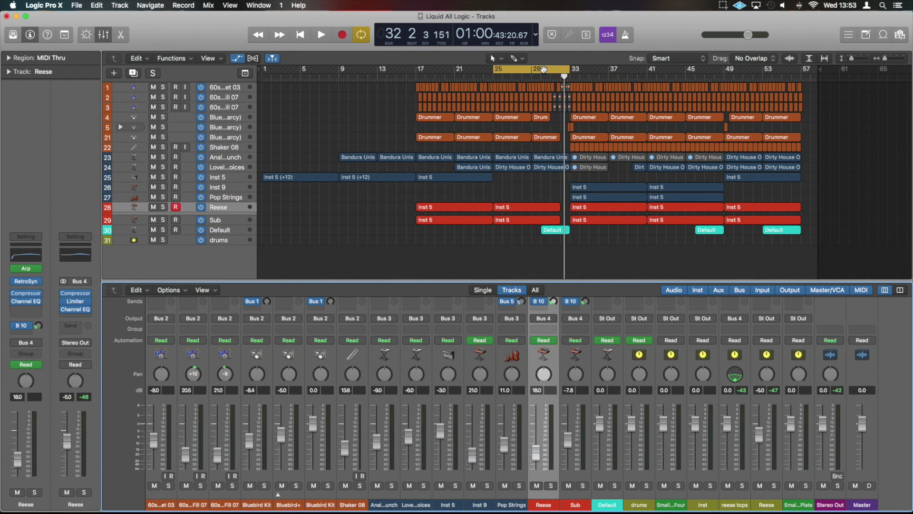
{"action": "left_click", "coordinate": [544, 69]}
{"action": "key", "text": "z"}
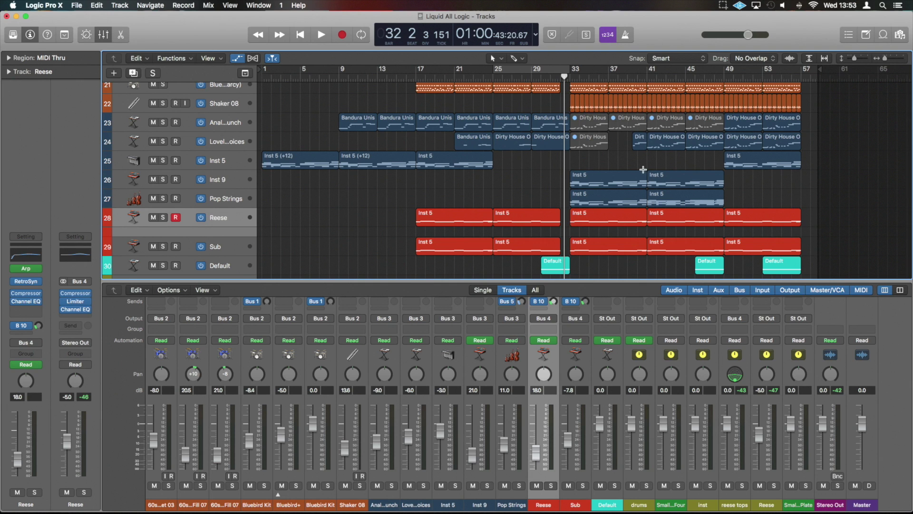
Play the intro briefly from bar 1, then stop.
{"action": "key", "text": "Return"}
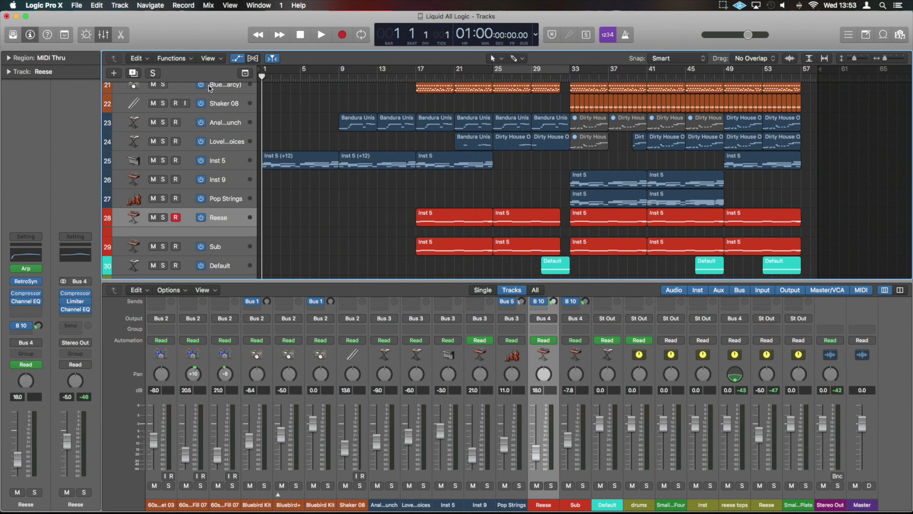
{"action": "key", "text": "space"}
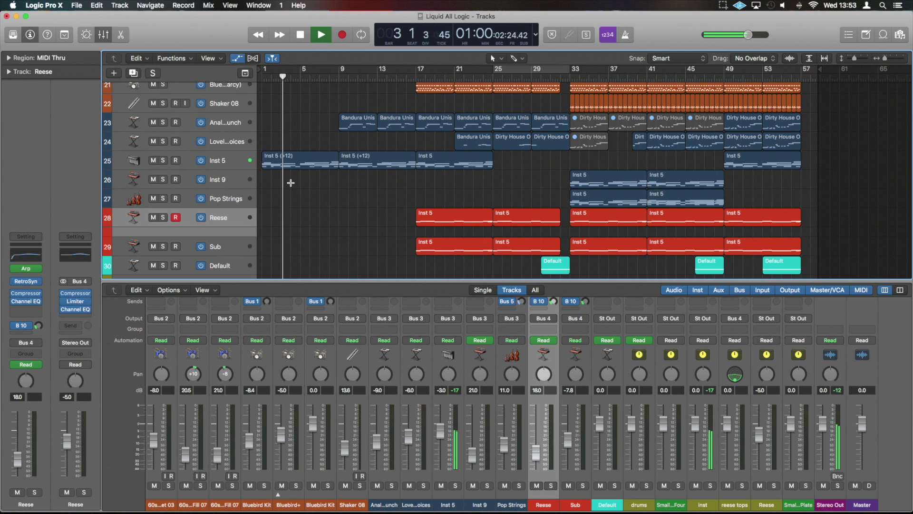
{"action": "key", "text": "space"}
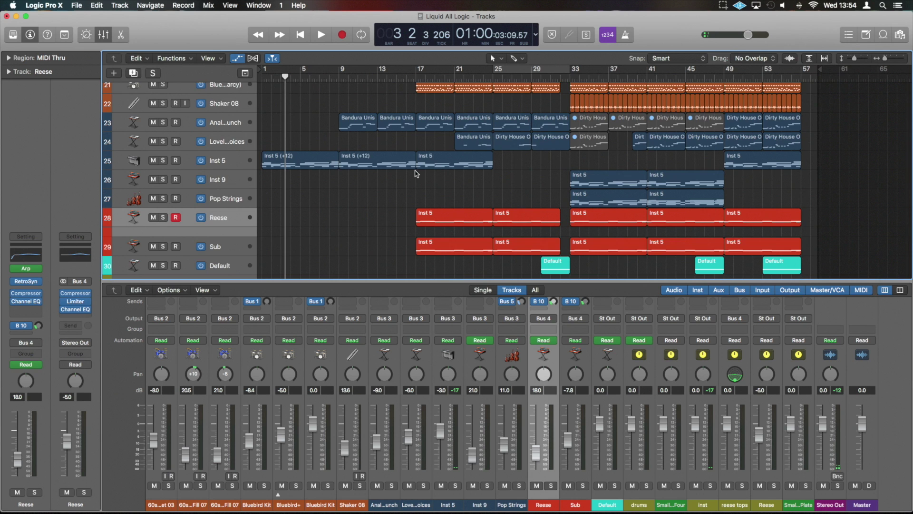
Enlarge the track lanes and draw a cycle range spanning bars 29–33.
{"action": "key", "text": "super+Down"}
{"action": "scroll", "coordinate": [417, 173], "scroll_direction": "down", "scroll_amount": 5}
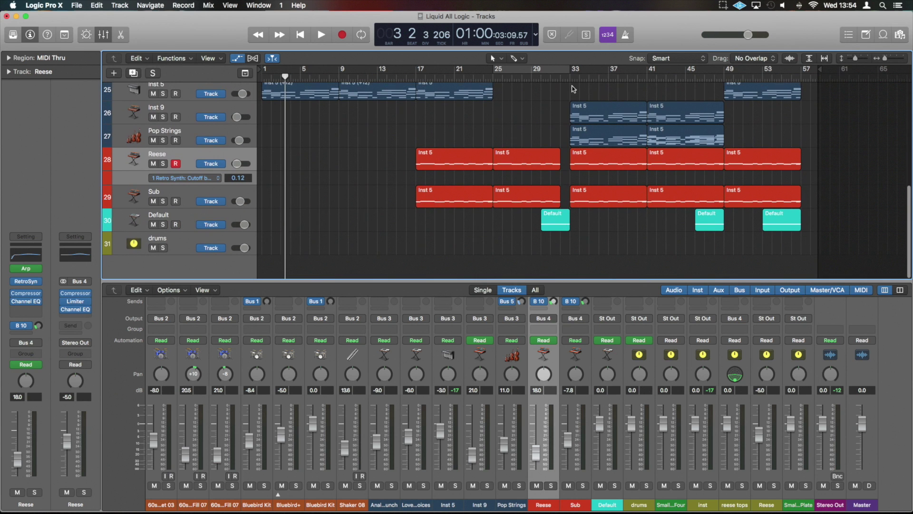
{"action": "left_click_drag", "start_coordinate": [494, 71], "coordinate": [570, 70]}
{"action": "left_click_drag", "start_coordinate": [495, 71], "coordinate": [542, 94]}
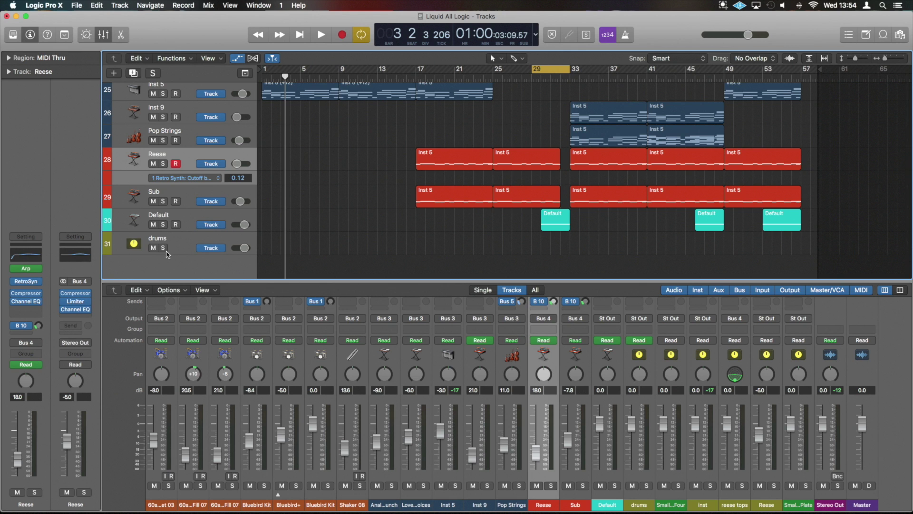
Solo the Default track and play the bar 29–33 loop once through.
{"action": "left_click", "coordinate": [183, 226]}
{"action": "left_click", "coordinate": [163, 224]}
{"action": "key", "text": "space"}
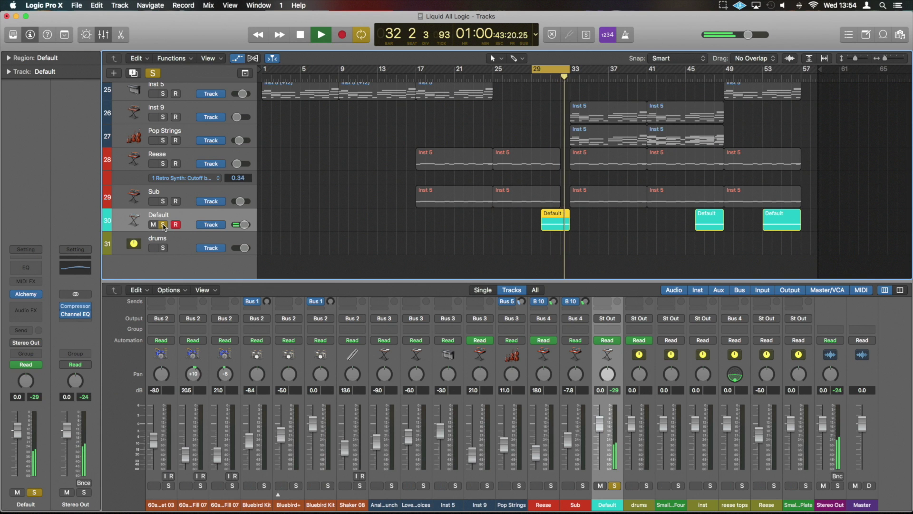
{"action": "key", "text": "space"}
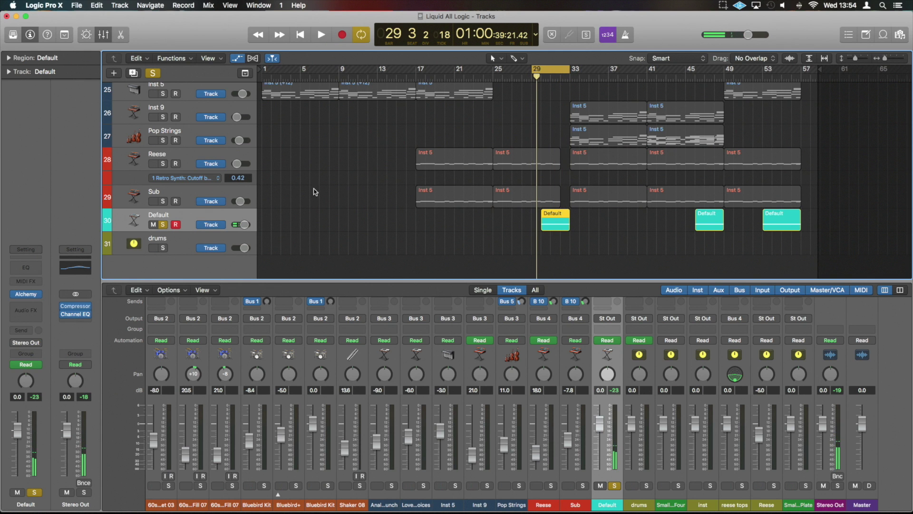
Unsolo the Default track and zoom in on its region around bar 29.
{"action": "key", "text": "a"}
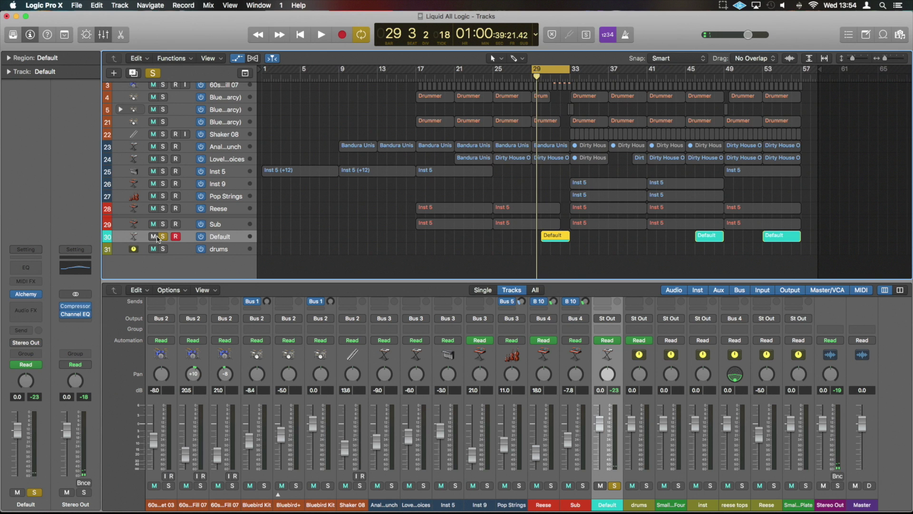
{"action": "key", "text": "s"}
{"action": "key", "text": "z"}
Show the Default track's Alchemy Noise LoPass filter automation, then zoom out to the whole arrangement.
{"action": "key", "text": "a"}
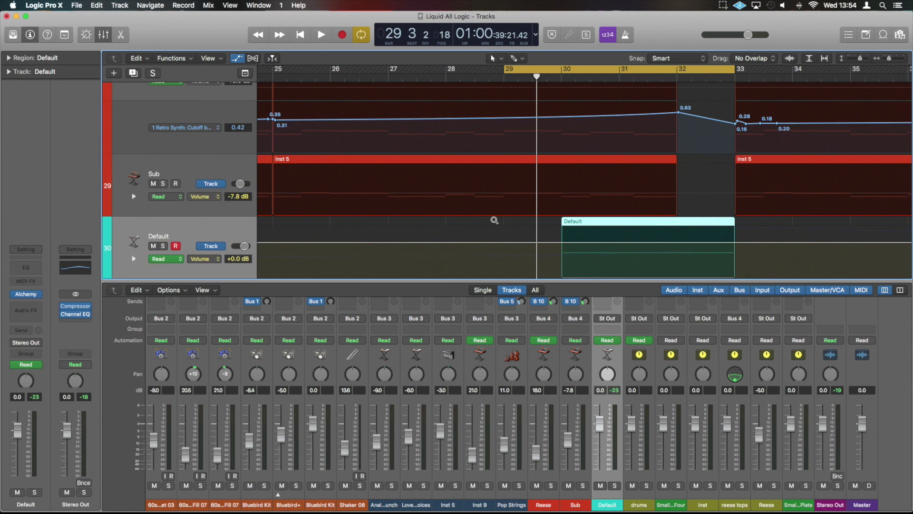
{"action": "left_click", "coordinate": [134, 214]}
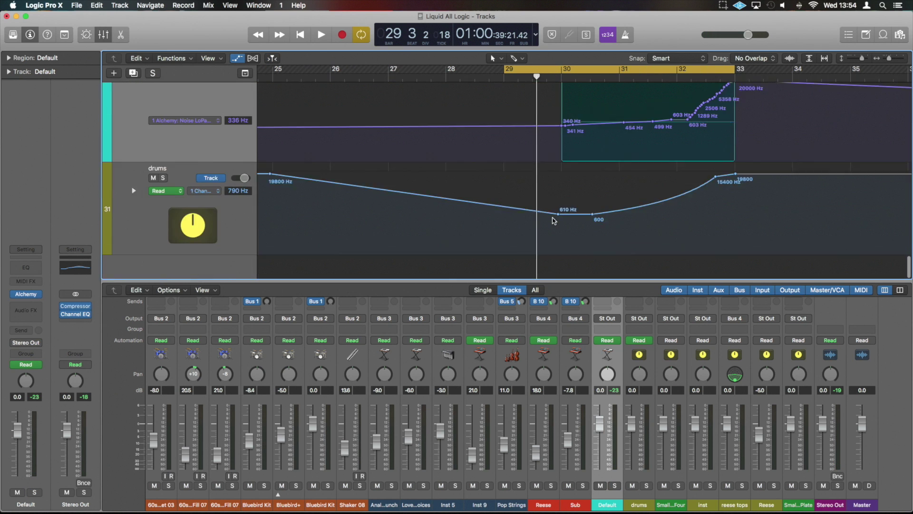
{"action": "key", "text": "z"}
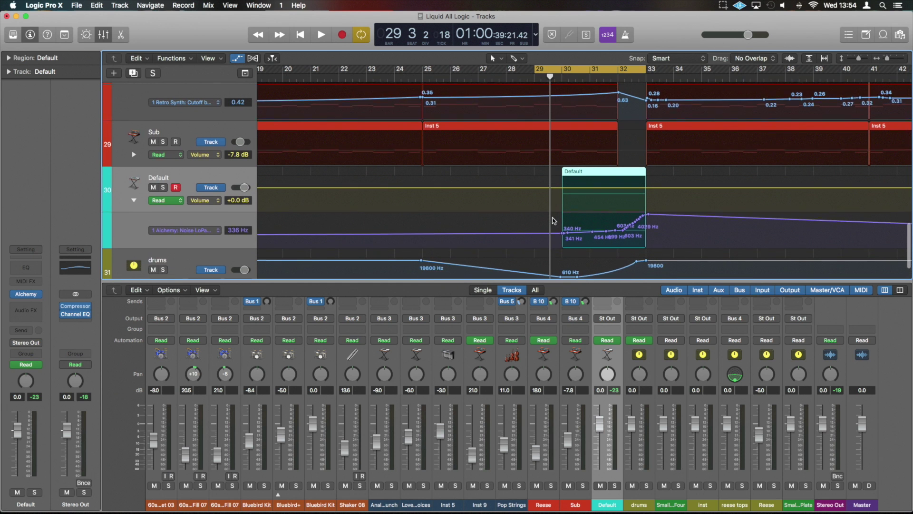
{"action": "key", "text": "a"}
{"action": "key", "text": "z"}
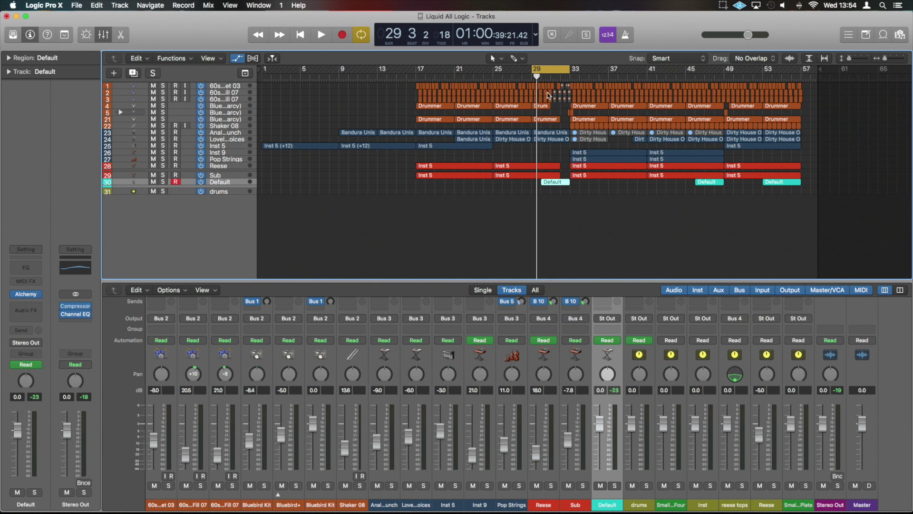
With cycle off and taller rows, play the arrangement from the start, stopping near bar 32.
{"action": "left_click", "coordinate": [558, 68]}
{"action": "key", "text": "super+Down"}
{"action": "key", "text": "space"}
{"action": "key", "text": "Return"}
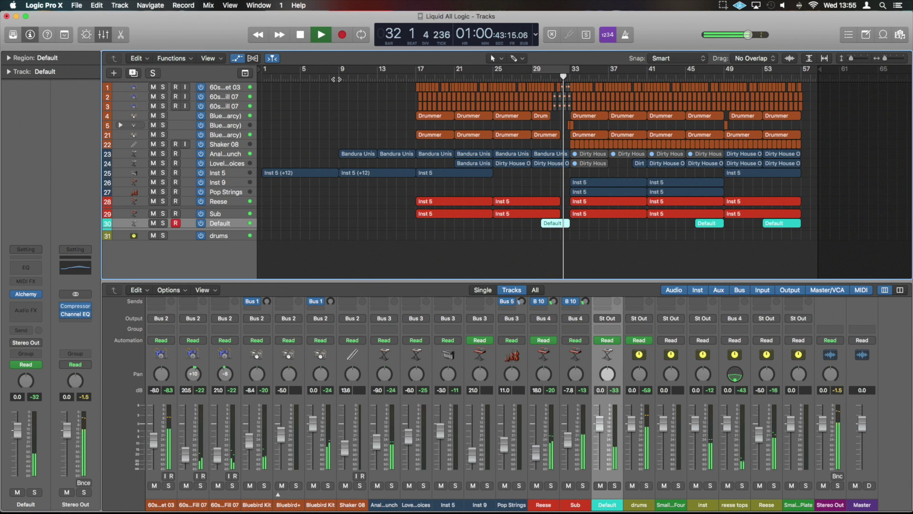
{"action": "key", "text": "space"}
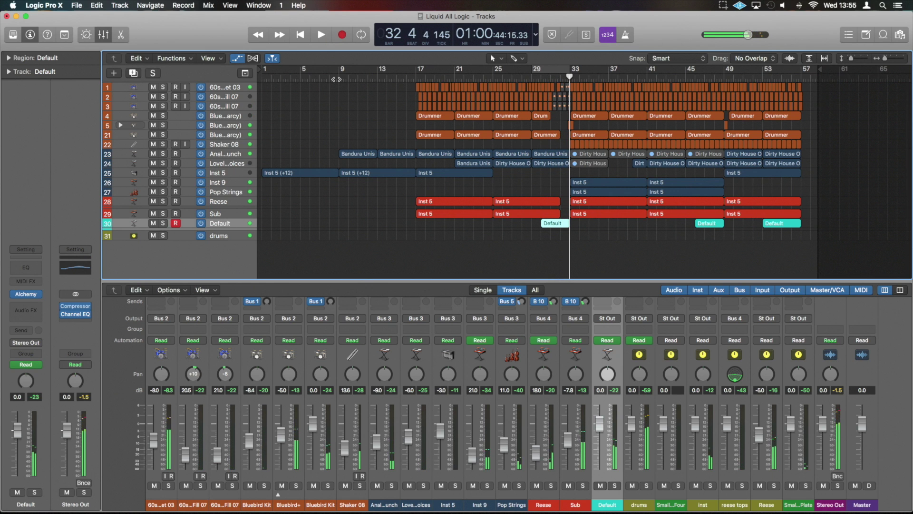